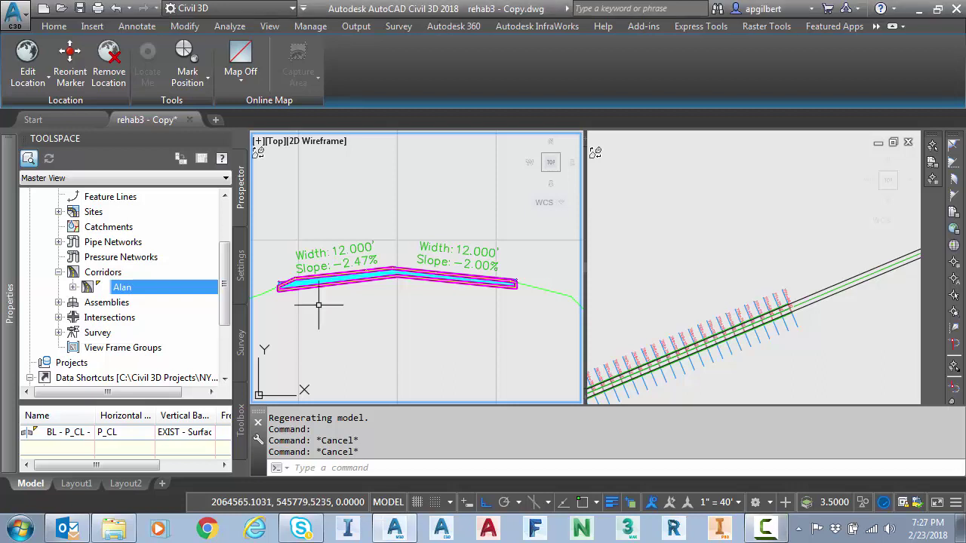
Zoom and pan around the corridor section views to inspect them.
scroll(377, 302, "up", 1)
scroll(389, 309, "up", 1)
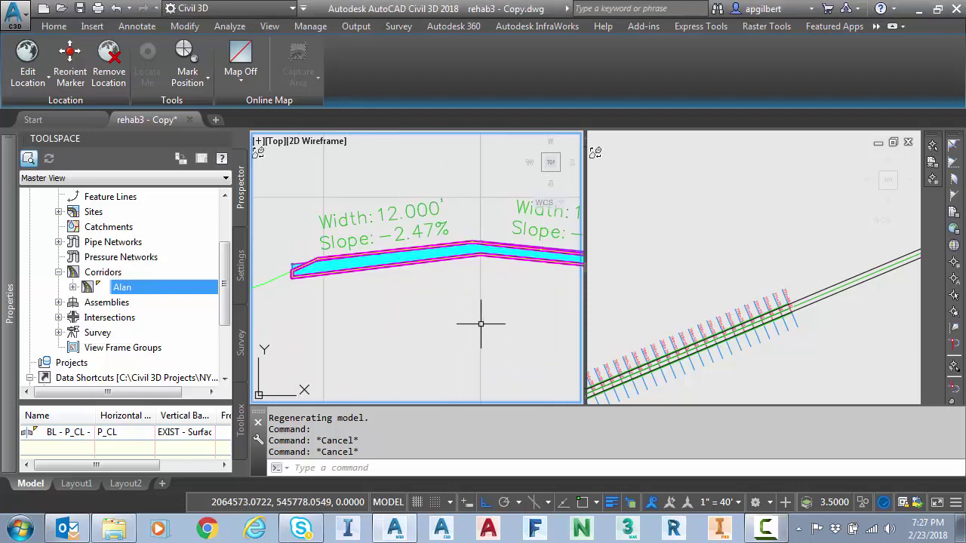
middle_click_drag(528, 306, 492, 312)
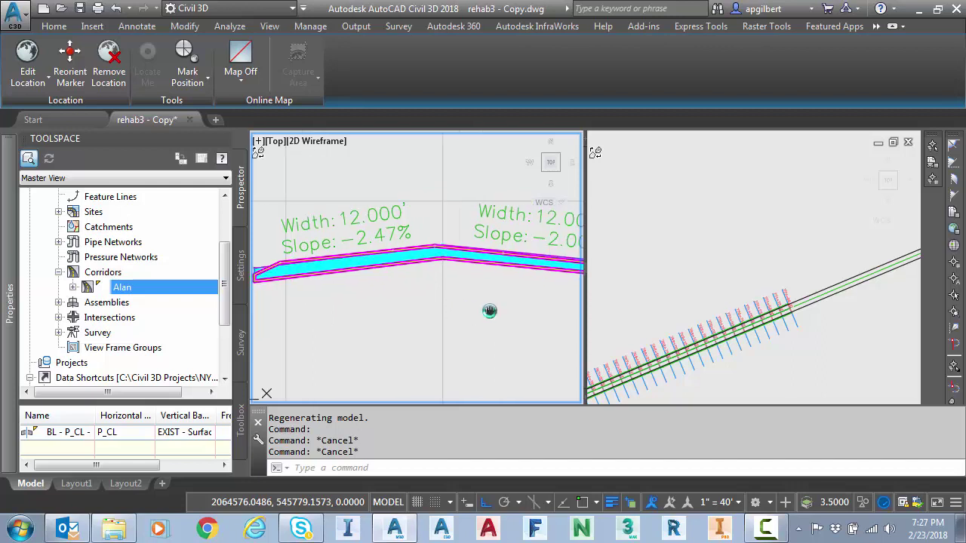
scroll(355, 283, "up", 1)
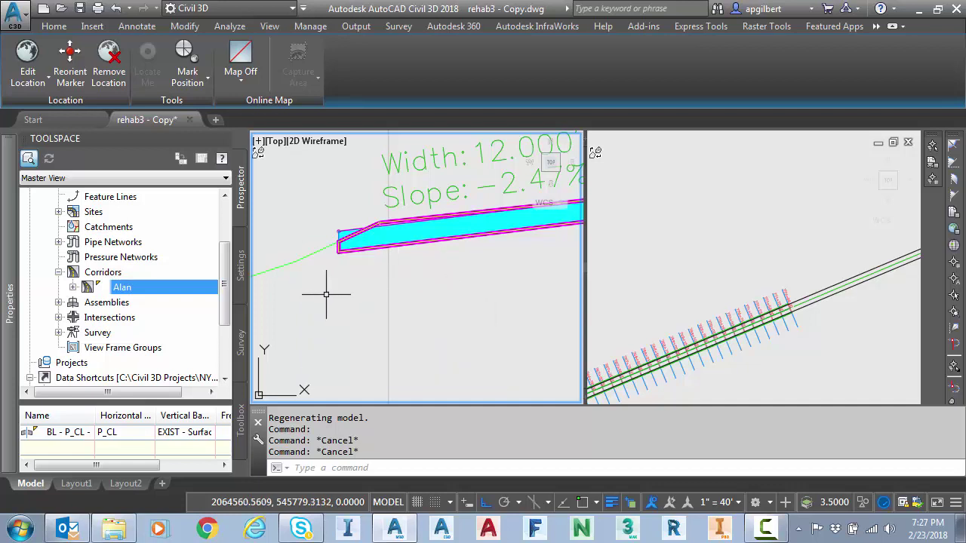
scroll(326, 295, "down", 1)
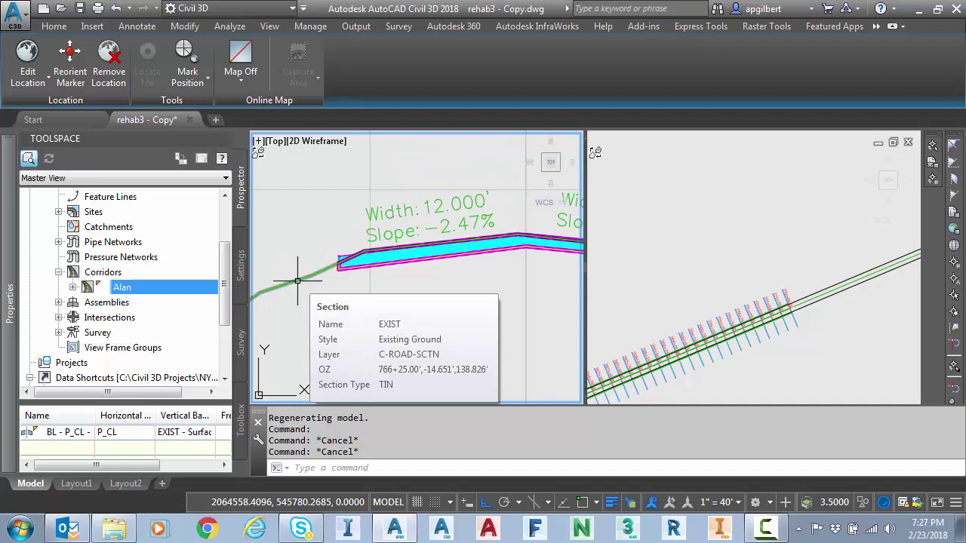
scroll(297, 280, "up", 1)
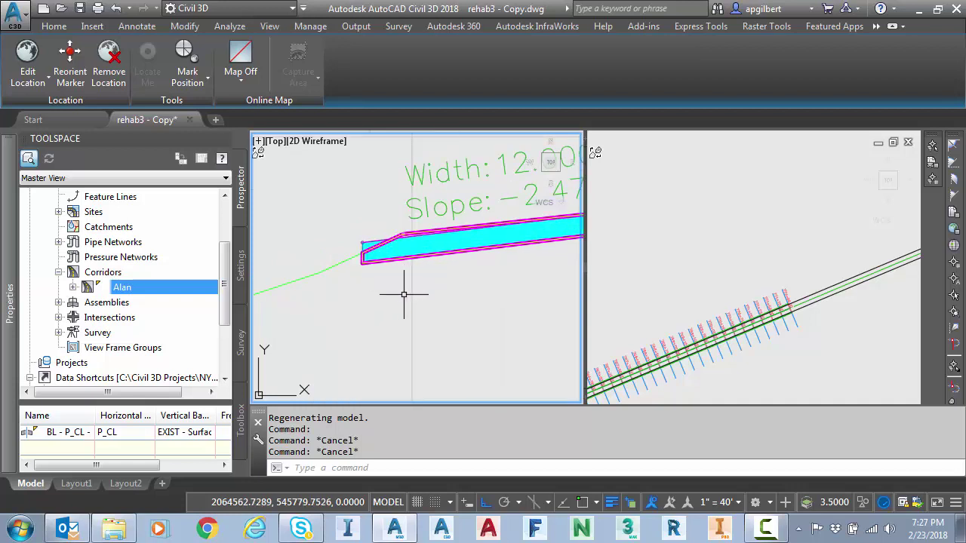
scroll(415, 309, "down", 1)
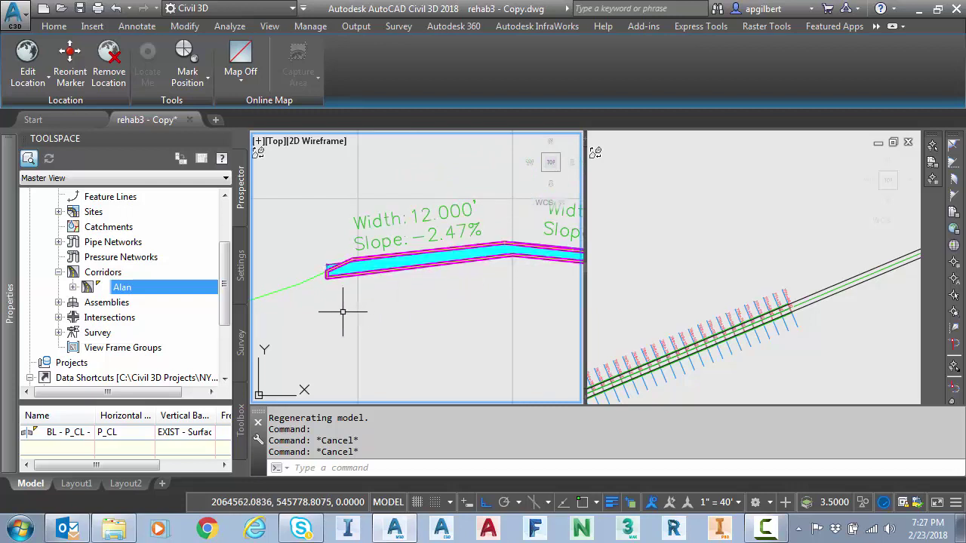
scroll(317, 292, "up", 3)
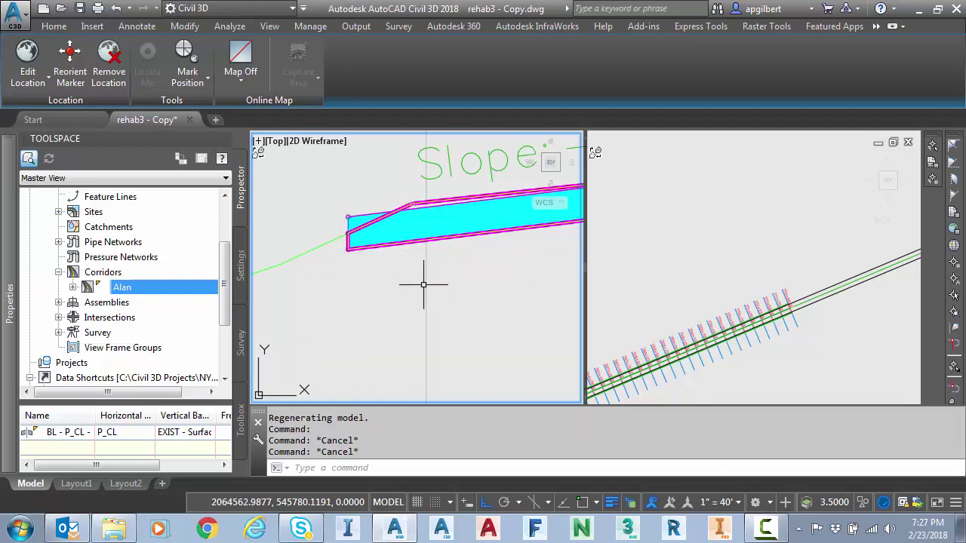
scroll(423, 285, "down", 2)
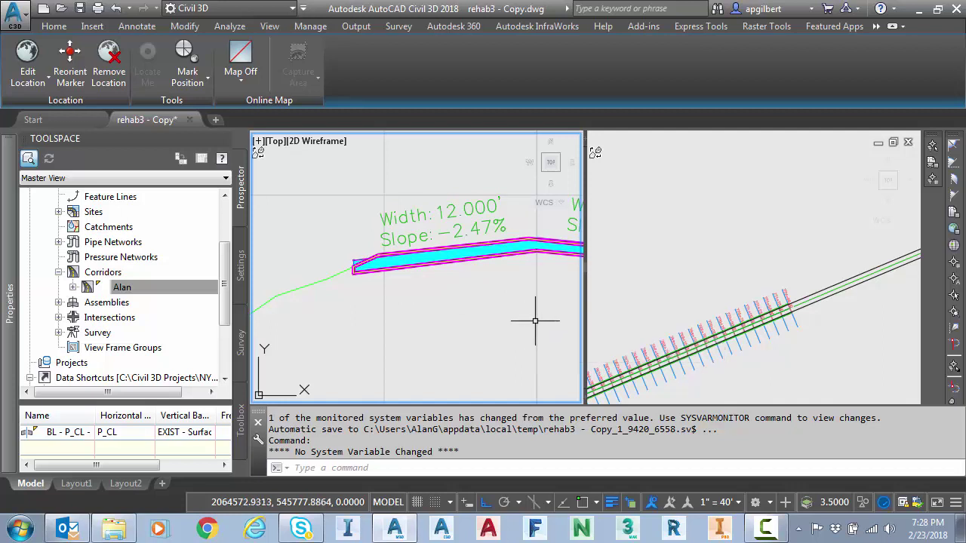
scroll(386, 285, "down", 1)
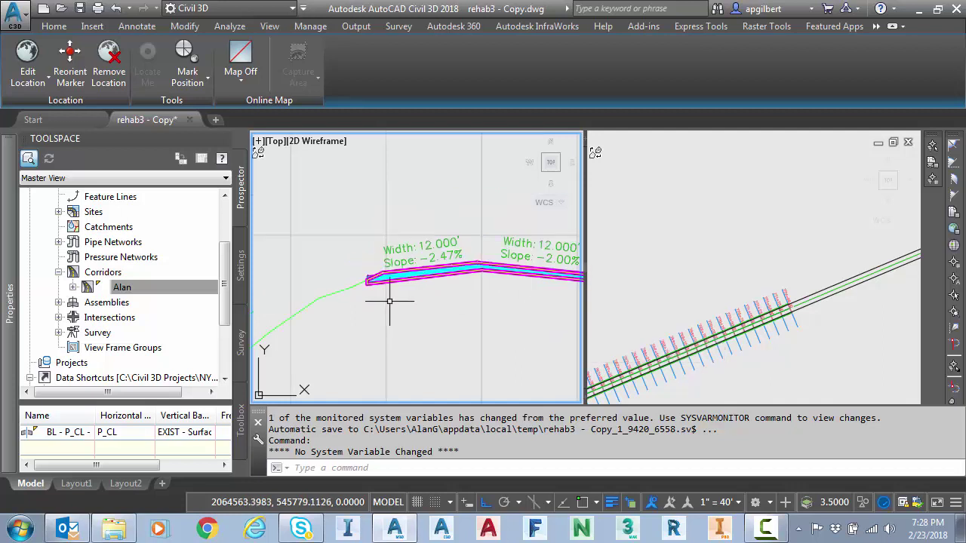
scroll(422, 301, "down", 1)
Select corridor Alan and start editing its rehab corridor on a picked region.
right_click(123, 289)
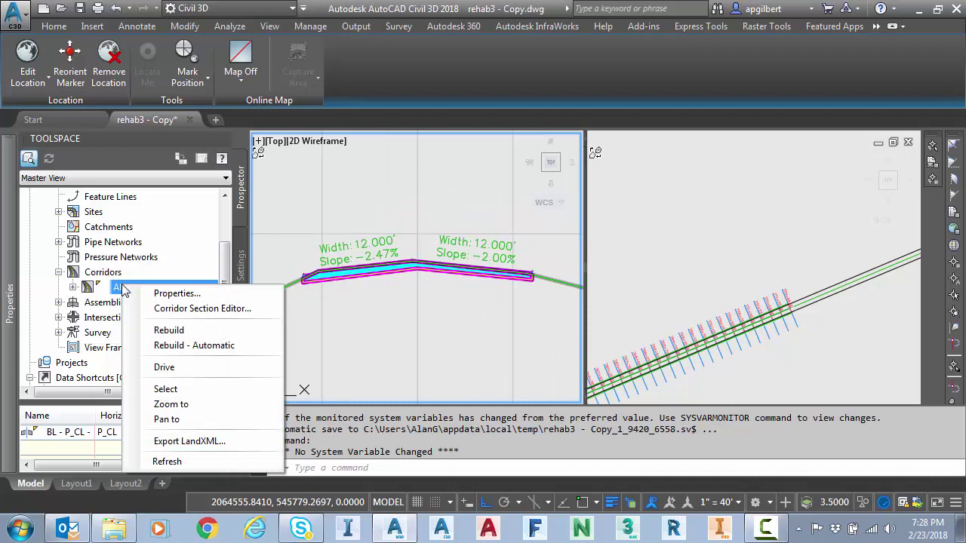
left_click(172, 388)
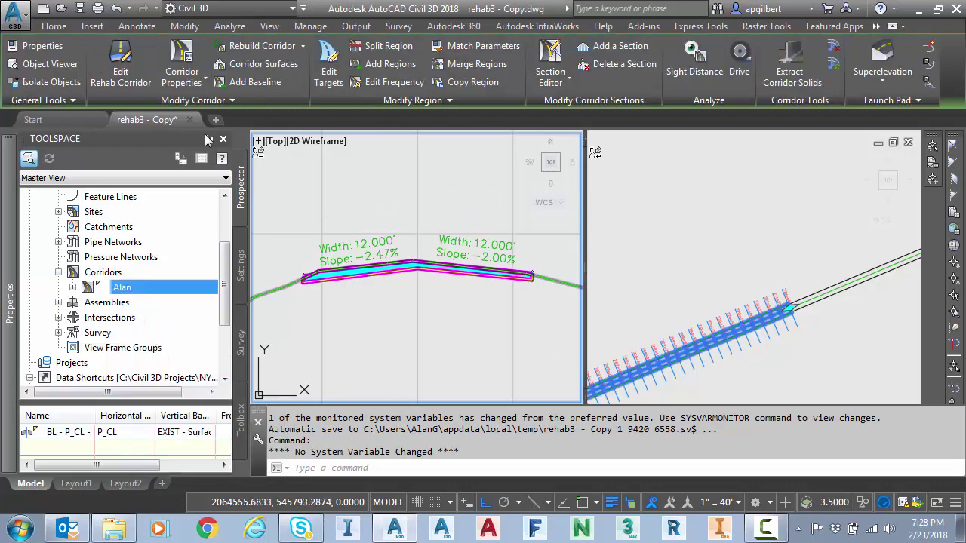
left_click(121, 70)
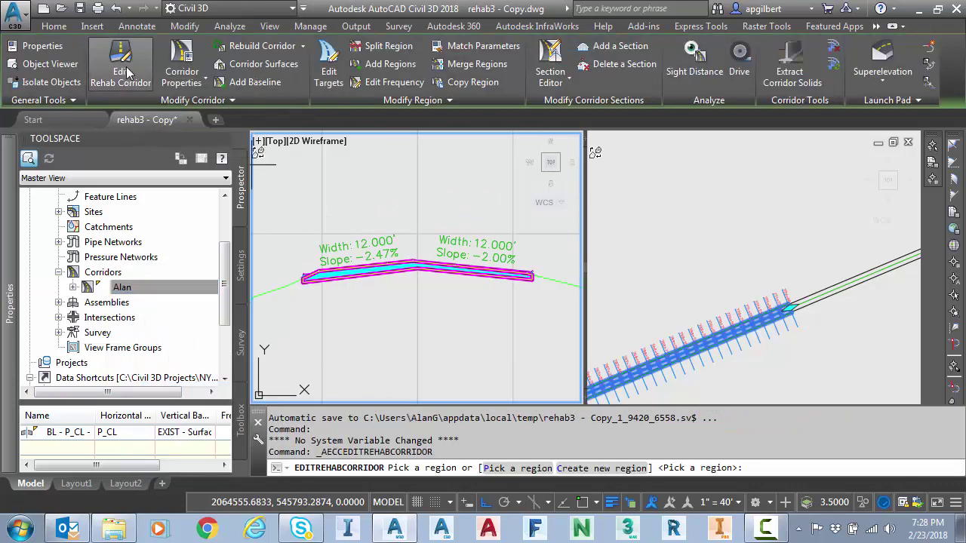
left_click(503, 468)
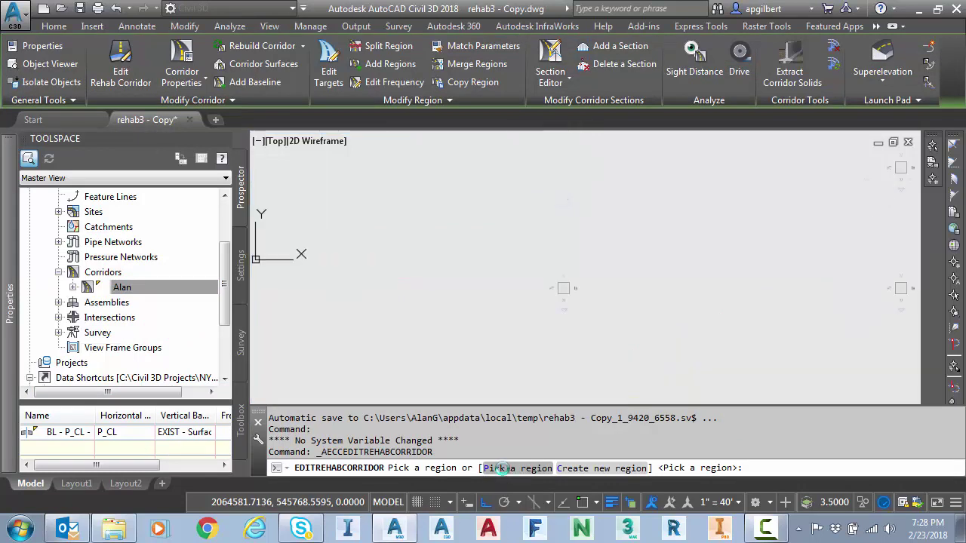
left_click(502, 468)
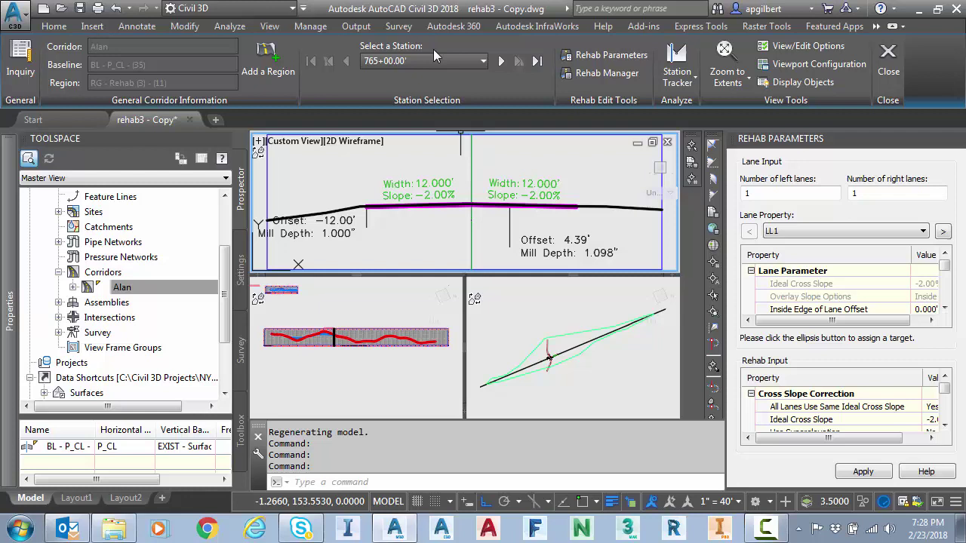
Jump to station 766+25.00', frame its slope labels, and open the Rehab Manager report.
left_click(434, 60)
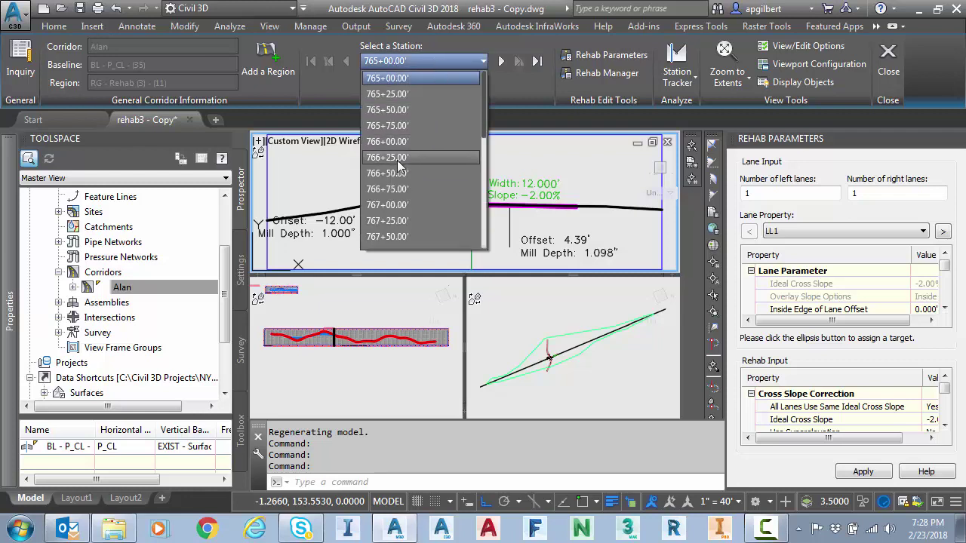
left_click(393, 160)
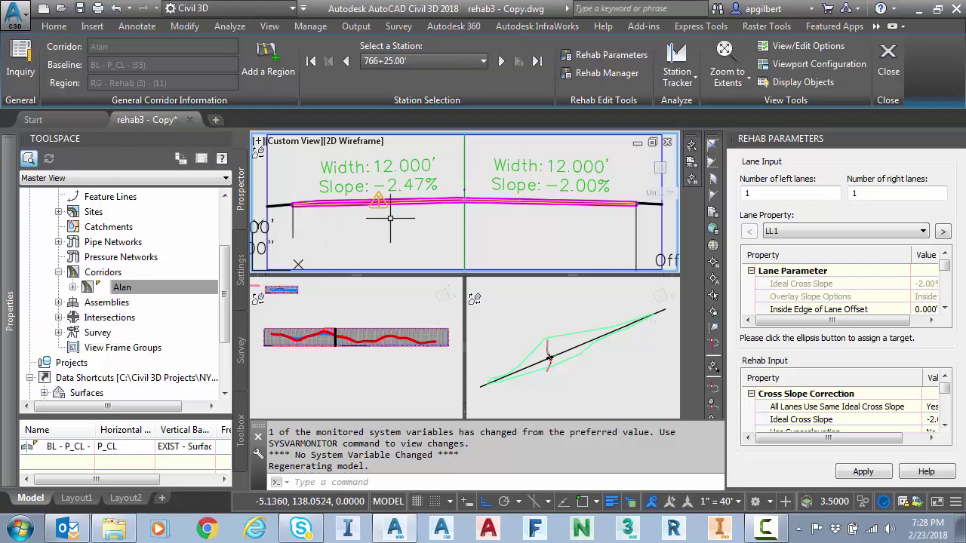
scroll(346, 228, "up", 2)
middle_click_drag(345, 228, 389, 259)
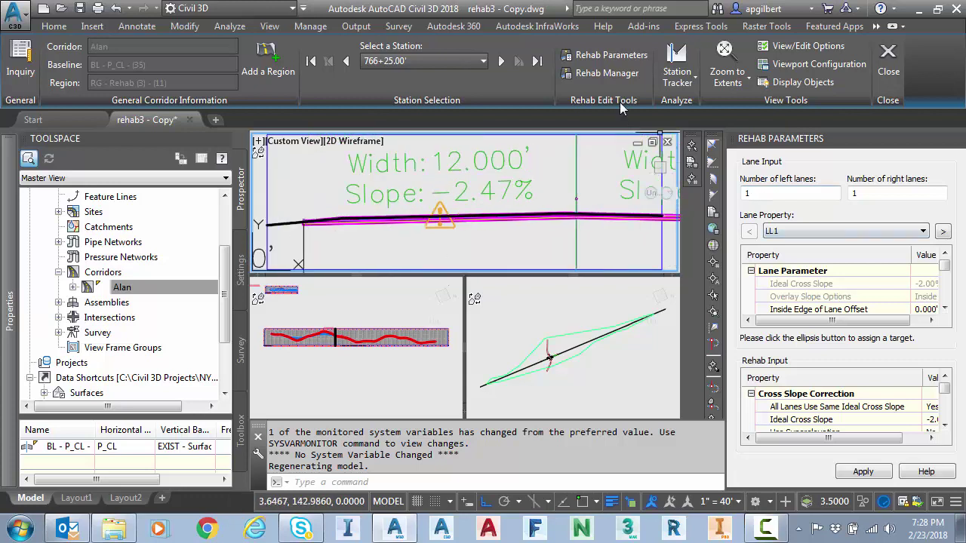
left_click(610, 75)
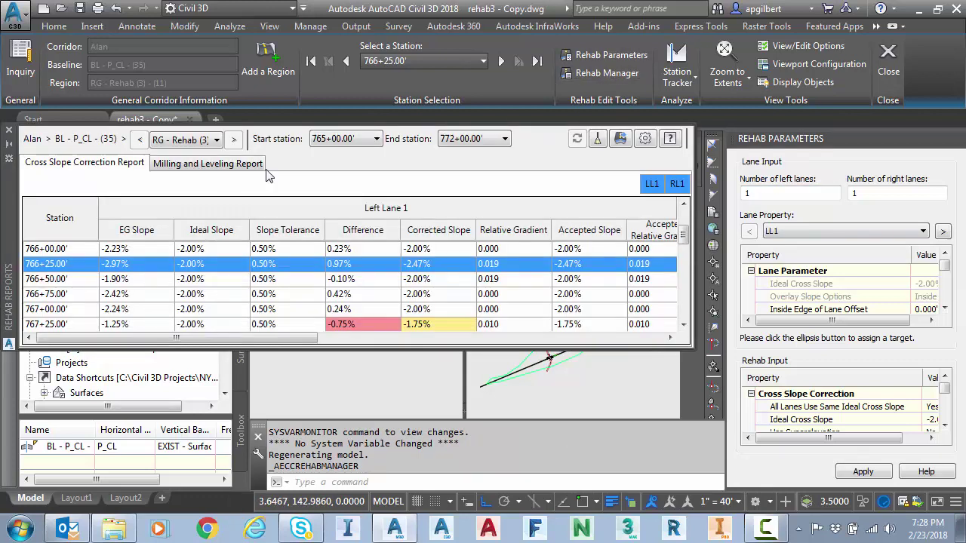
Compare stations 766+50.00' and 766+25.00' from the report, then collapse the Rehab Reports palette.
left_click(56, 281)
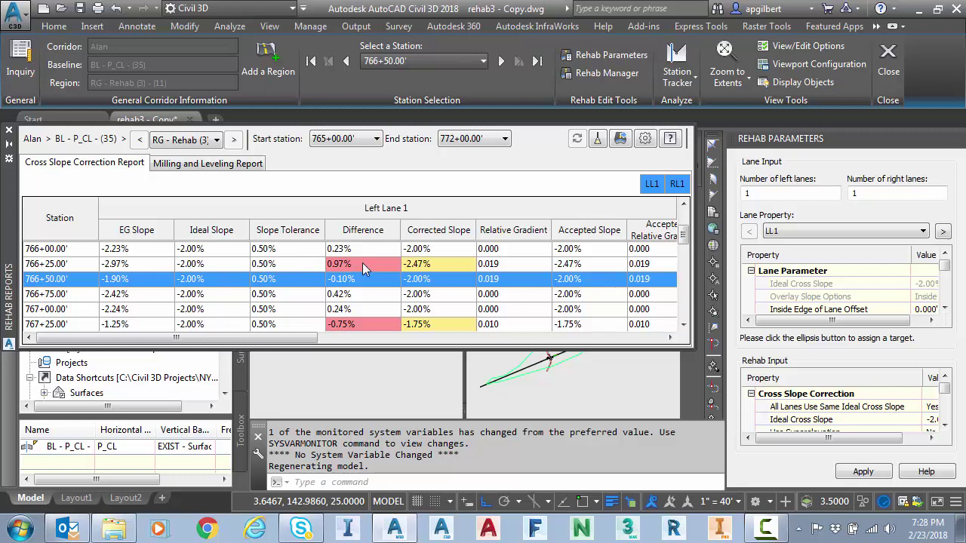
left_click(126, 265)
left_click(136, 279)
left_click(137, 268)
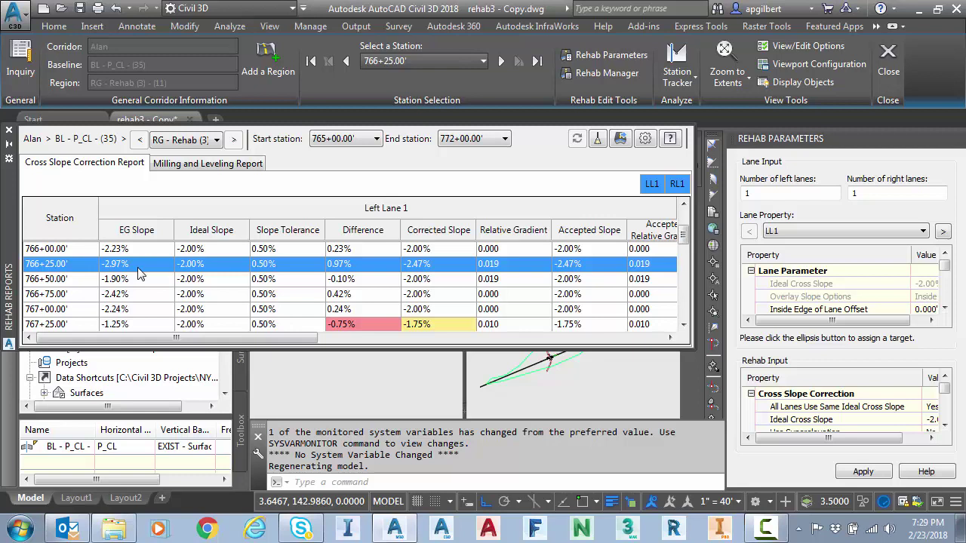
left_click(9, 143)
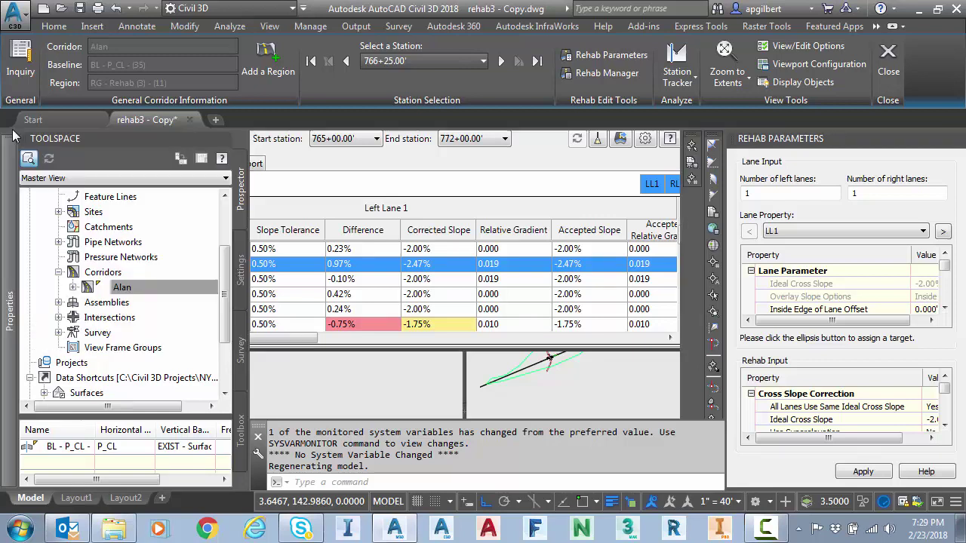
mouse_move(890, 143)
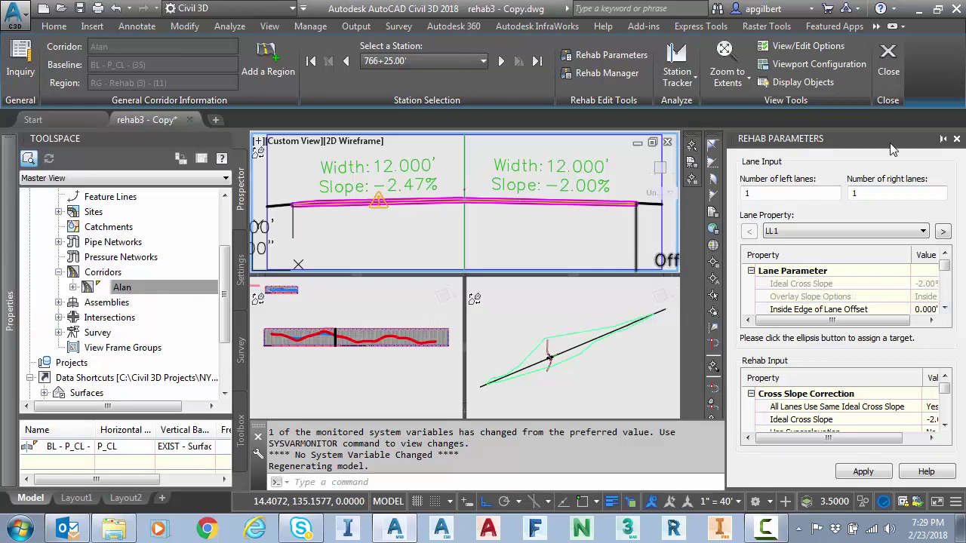
Float the rehab parameters palette and keep LL1's design lane width matching existing.
double_click(890, 143)
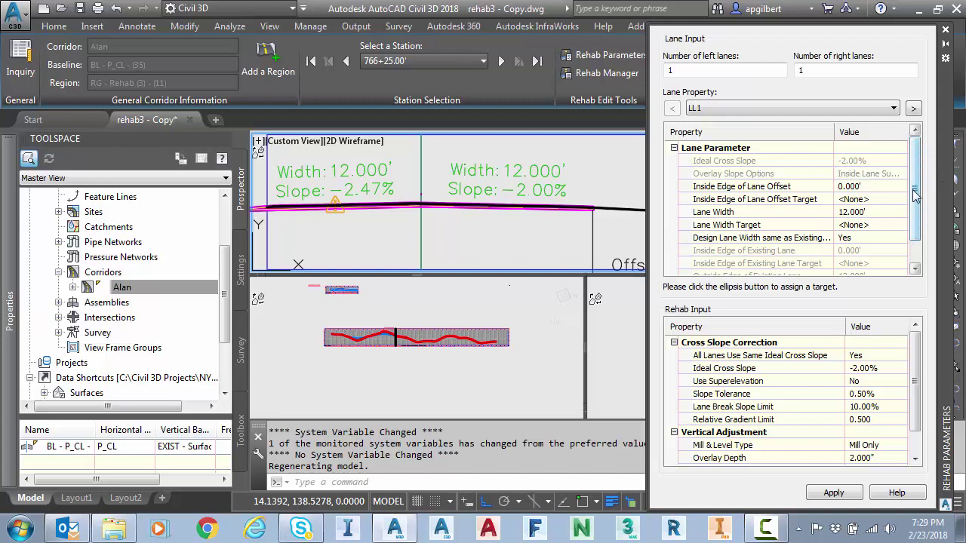
left_click_drag(915, 195, 916, 204)
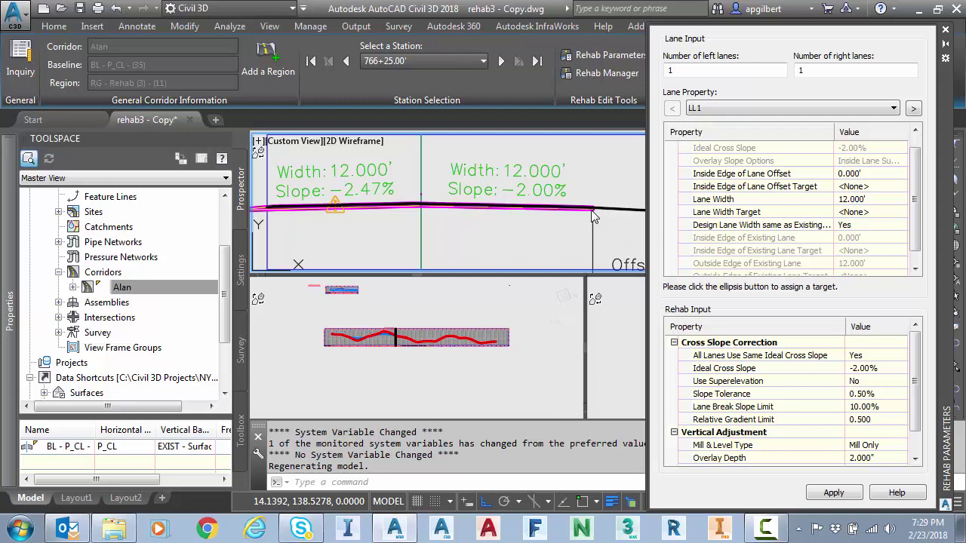
left_click(801, 228)
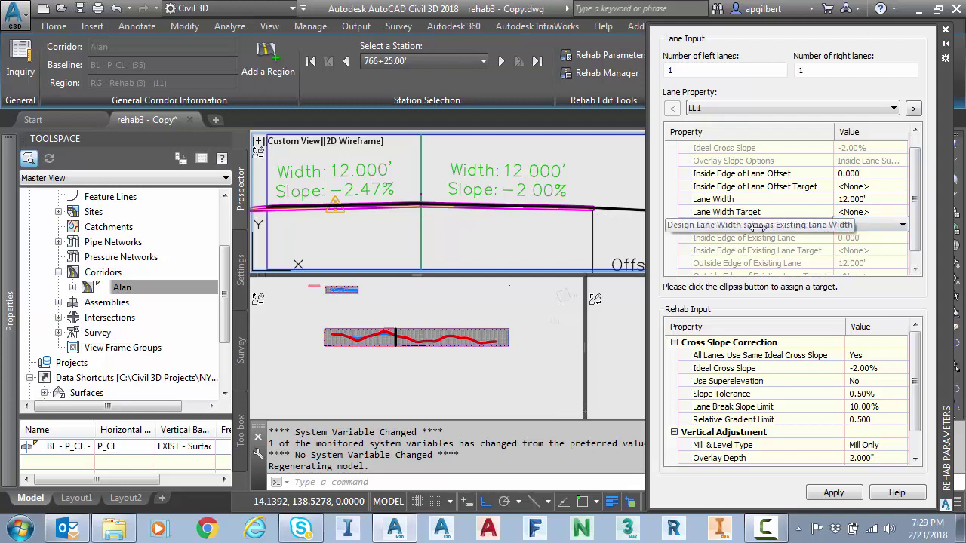
left_click(873, 229)
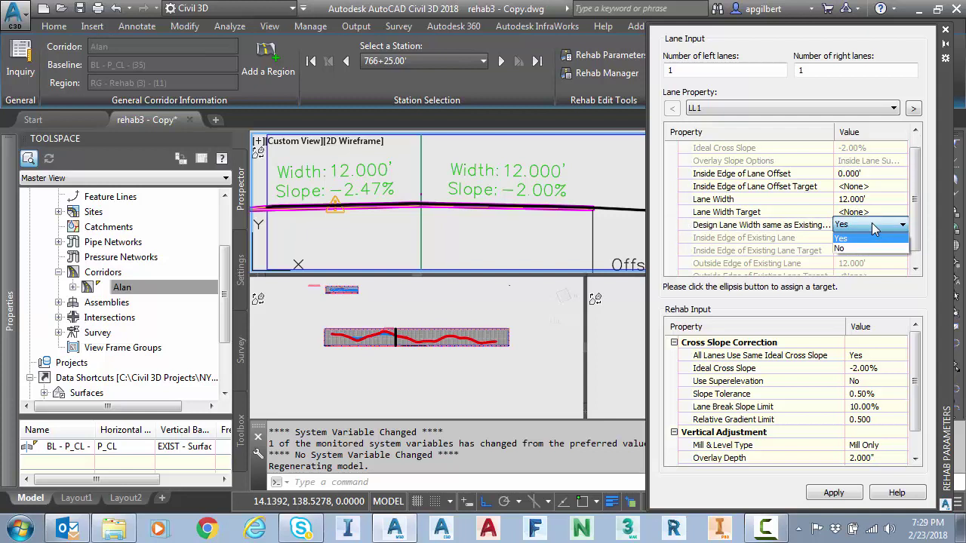
left_click(874, 230)
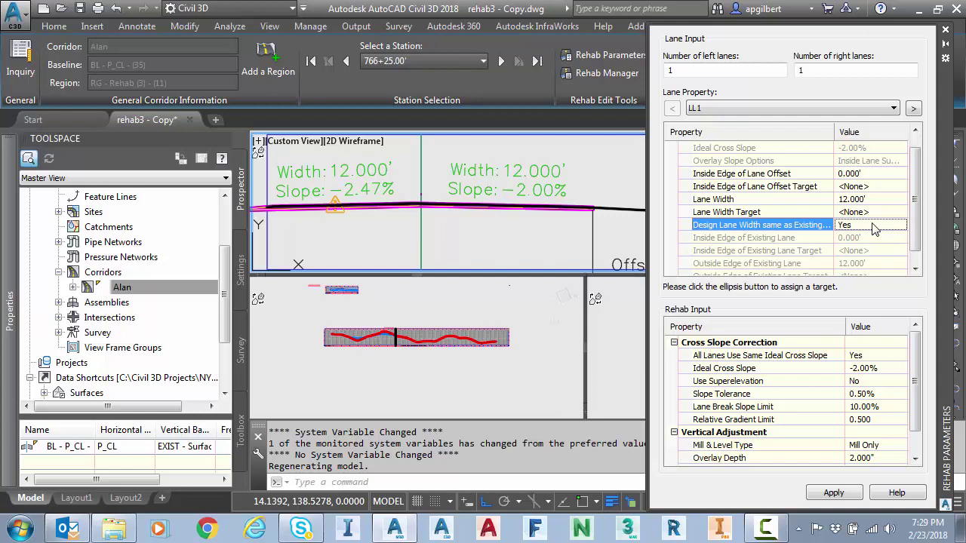
Set LL1's inside edge of lane offset to 0.000'.
left_click(848, 174)
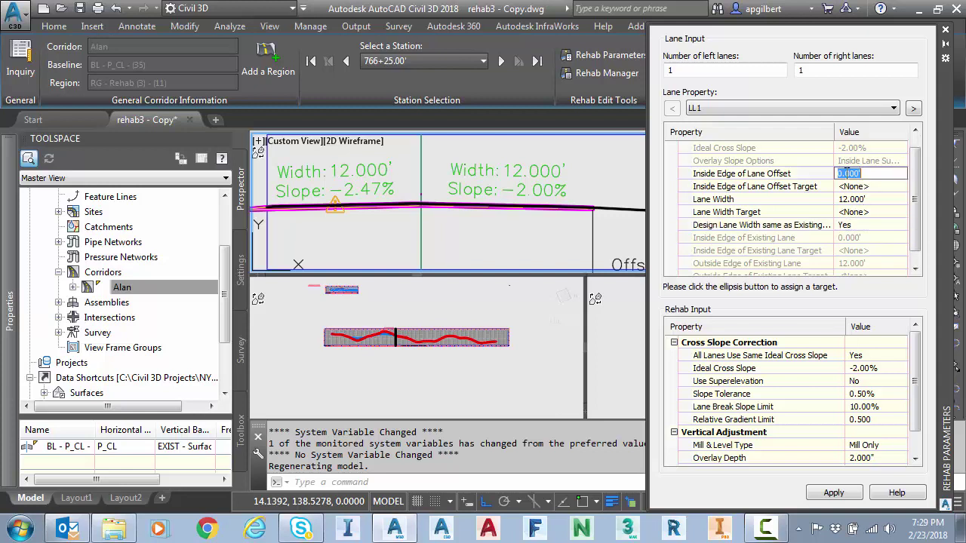
key("Return")
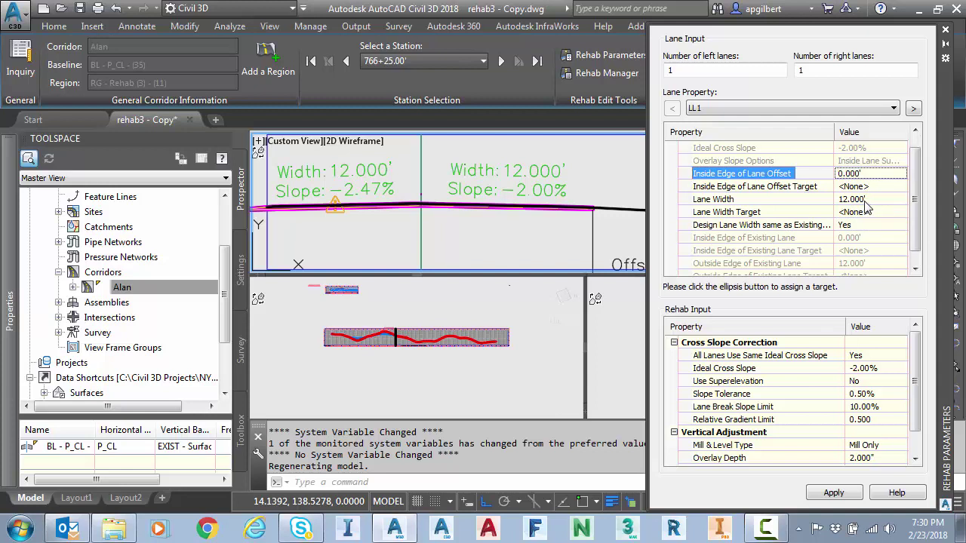
key("Tab")
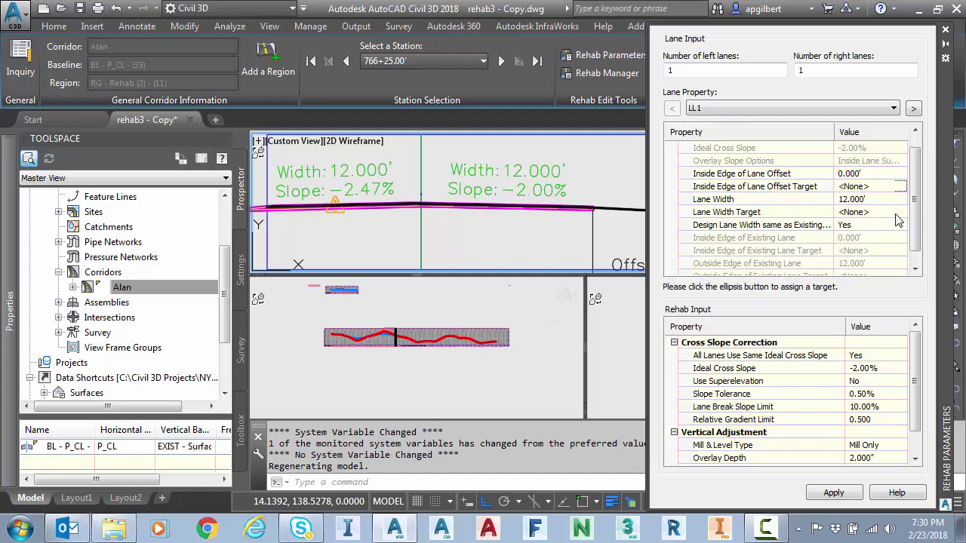
Set LL1's Design Lane Width same as Existing to No.
left_click(868, 228)
left_click(868, 230)
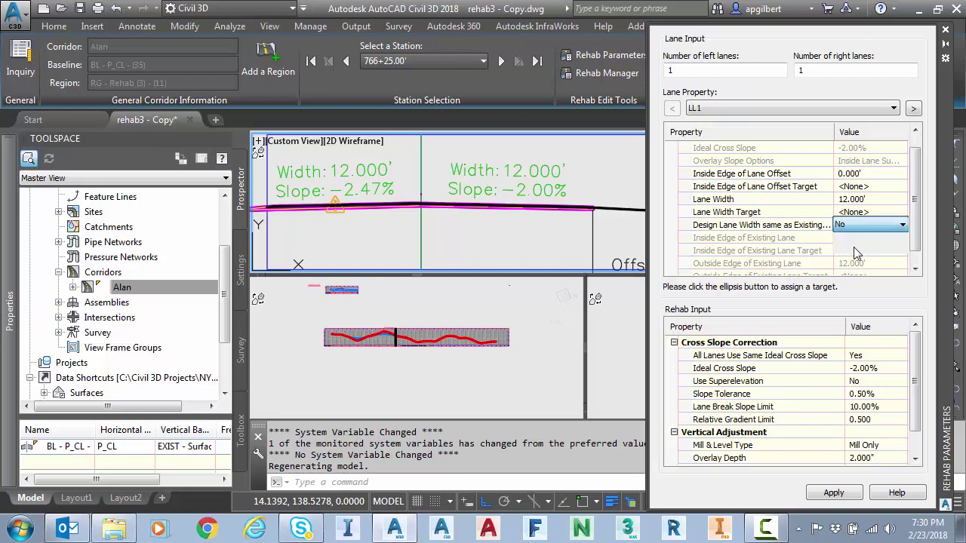
left_click(859, 249)
left_click_drag(919, 196, 919, 209)
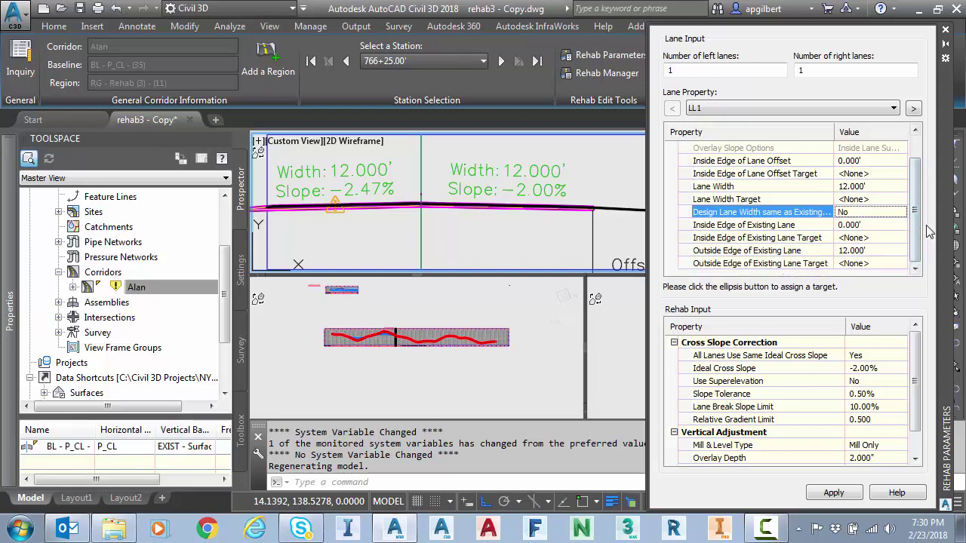
Target LL1's existing-lane outside edge to a polyline picked in the plan view.
left_click(865, 264)
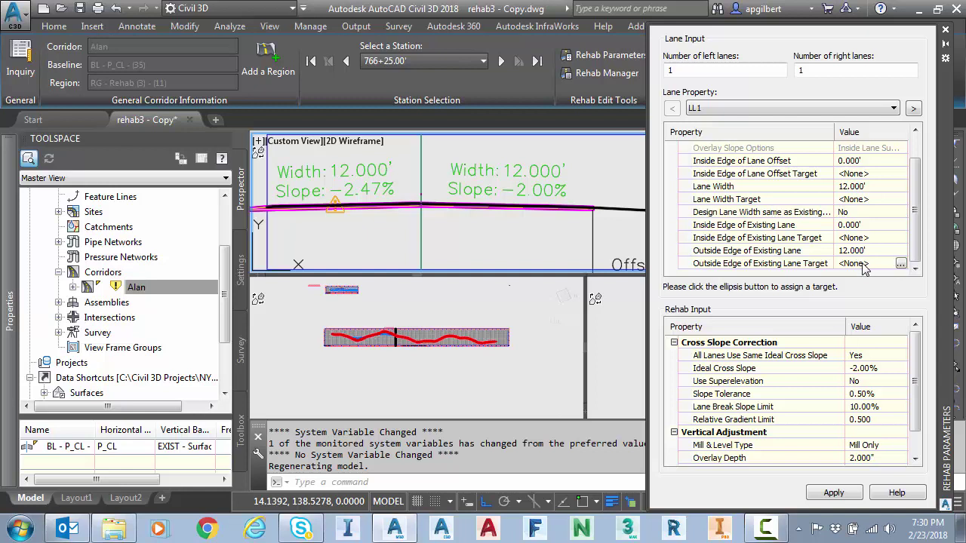
left_click(902, 264)
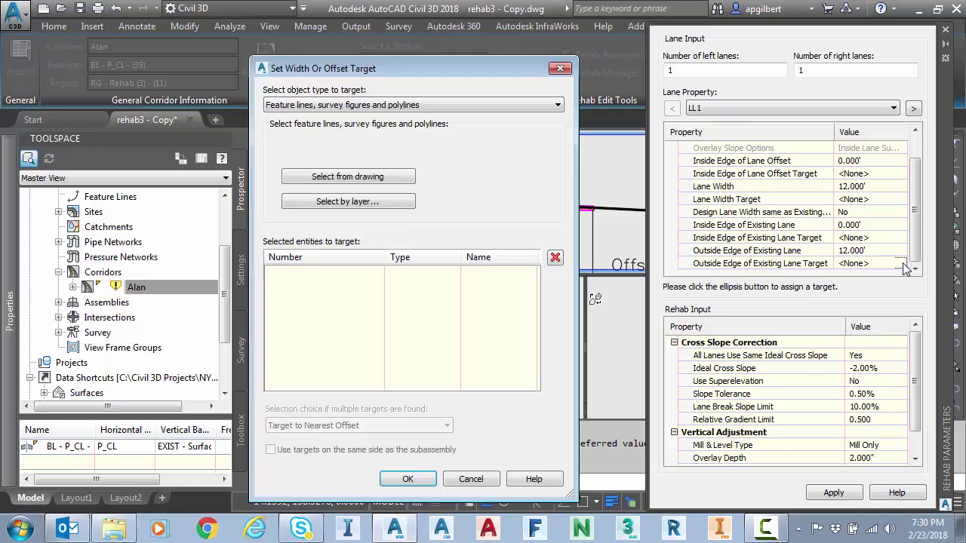
left_click(366, 183)
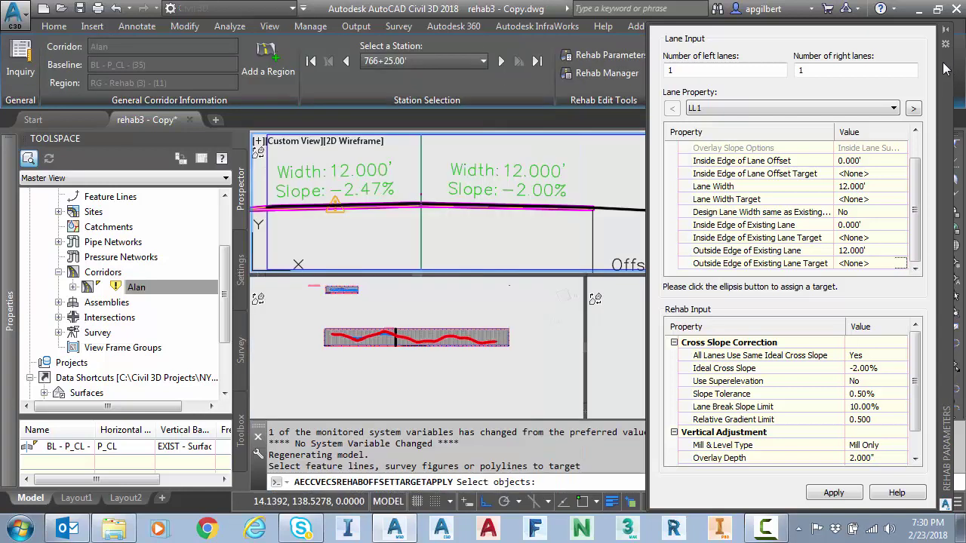
left_click(945, 44)
left_click(926, 147)
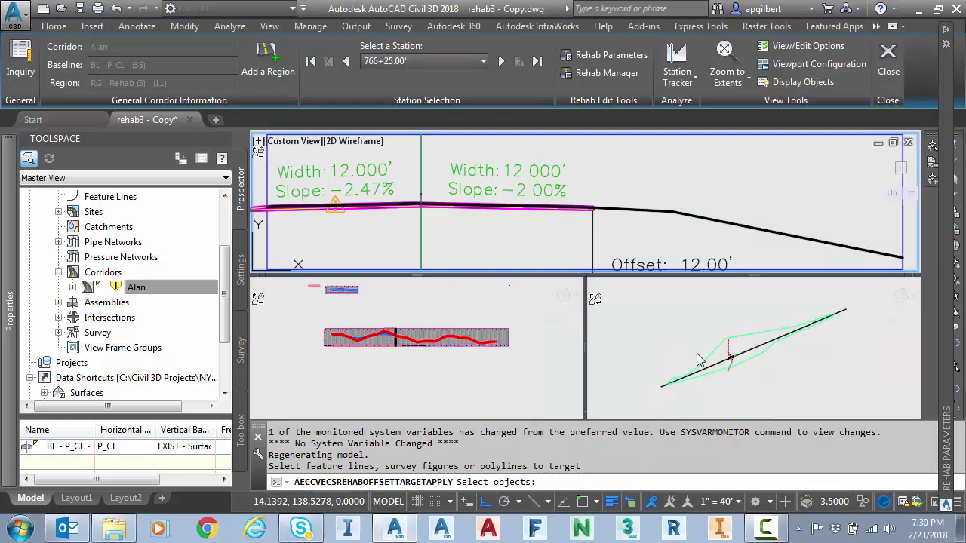
left_click(702, 361)
scroll(640, 376, "up", 3)
scroll(640, 376, "up", 3)
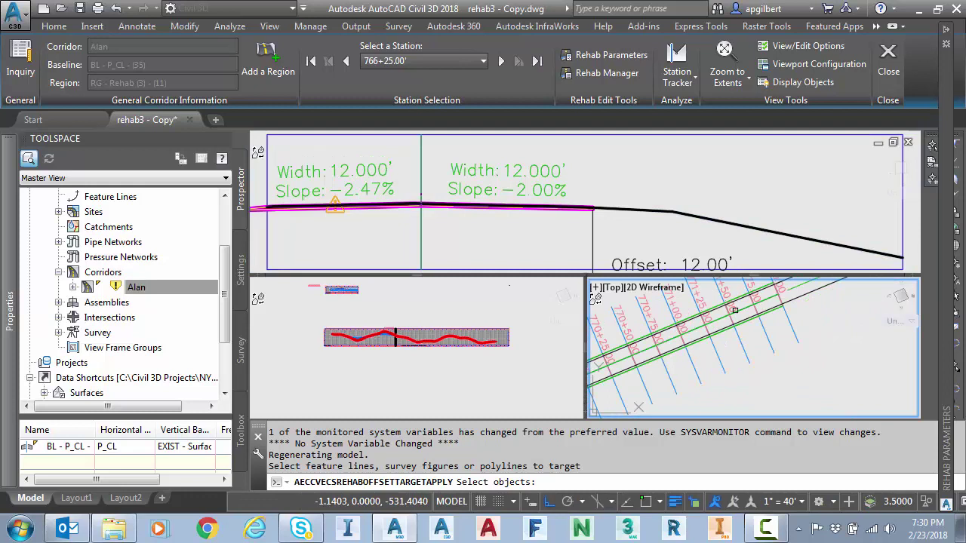
scroll(687, 347, "up", 2)
left_click(703, 334)
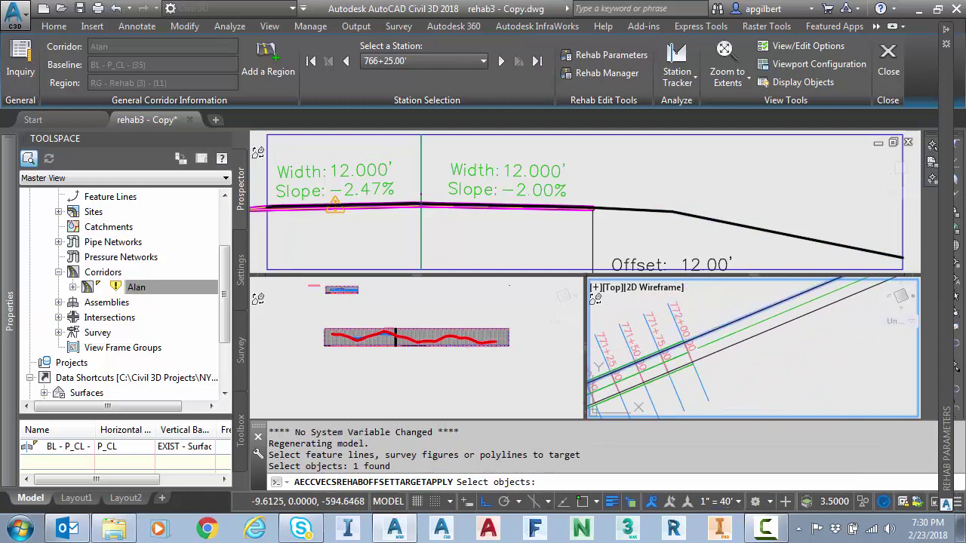
key("Return")
left_click(408, 479)
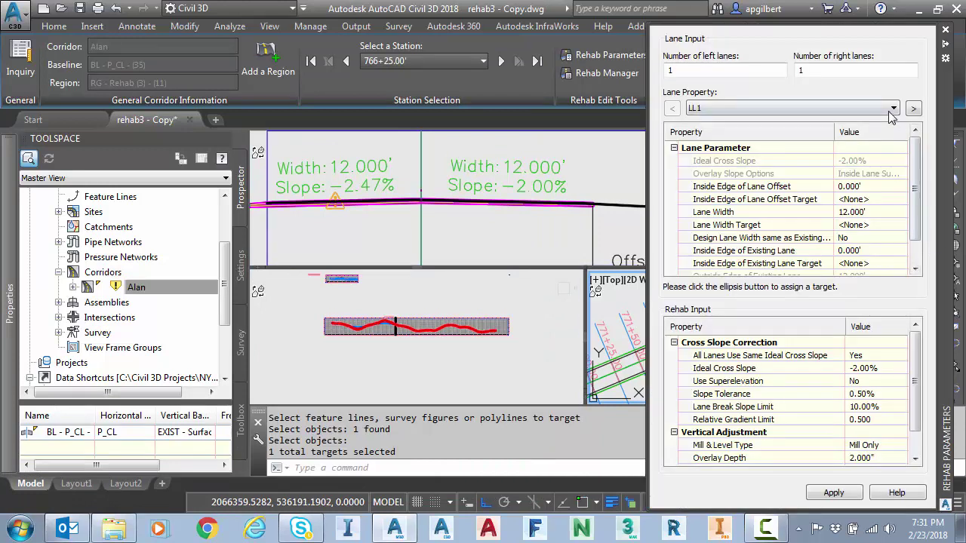
Switch to lane RL1 and set its Design Lane Width same as Existing to No.
left_click(893, 109)
left_click(867, 125)
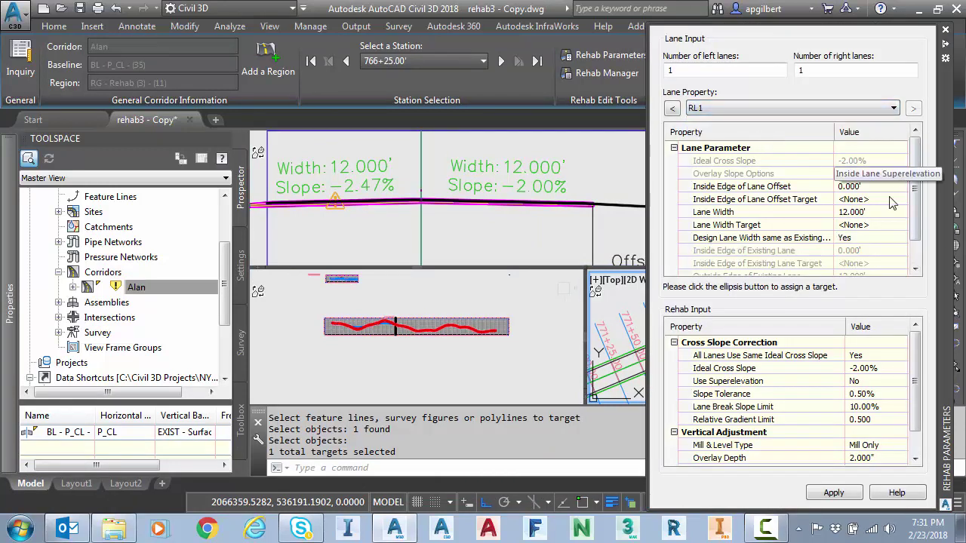
left_click(868, 238)
left_click(901, 238)
left_click(853, 260)
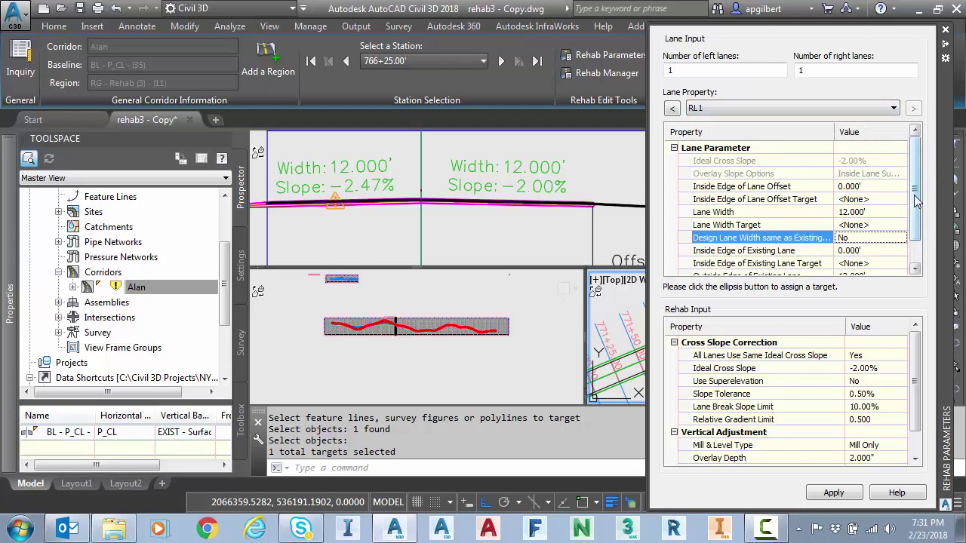
scroll(915, 200, "down", 2)
Target RL1's existing-lane outside edge to Polyline-1 picked from the drawing.
left_click(868, 263)
left_click(901, 264)
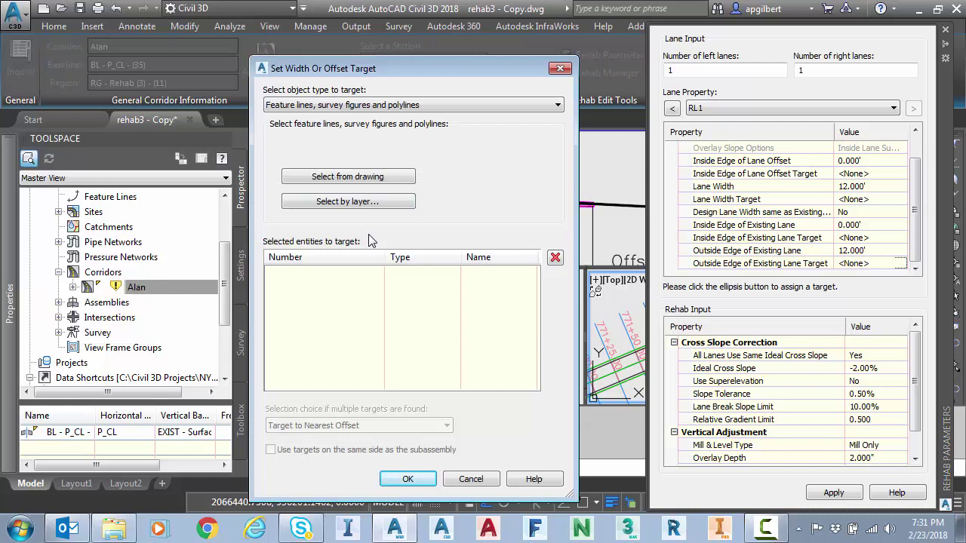
left_click(389, 181)
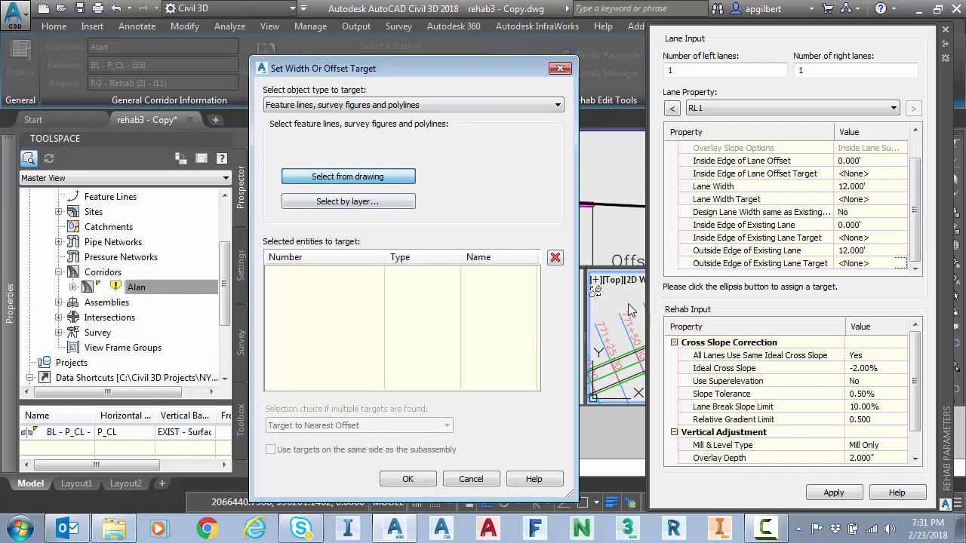
left_click(680, 331)
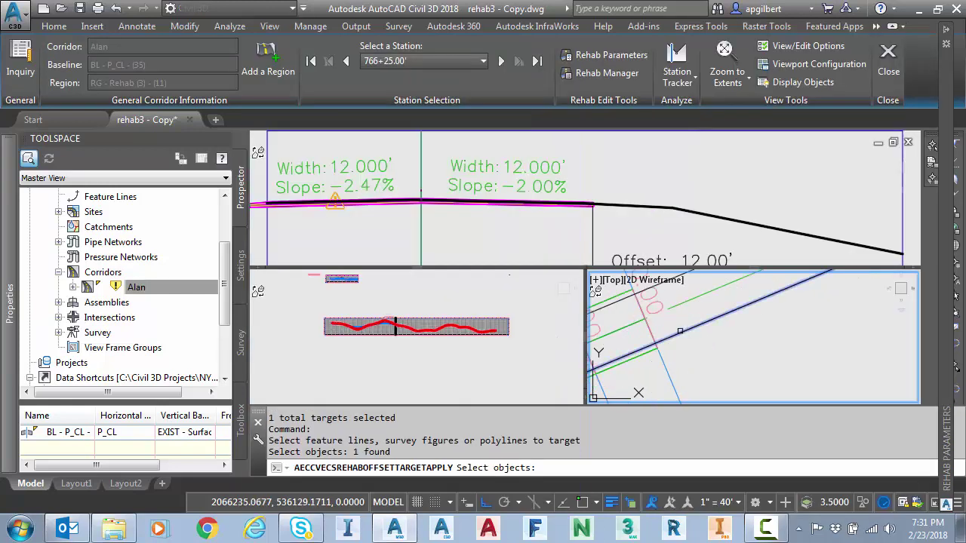
key("Return")
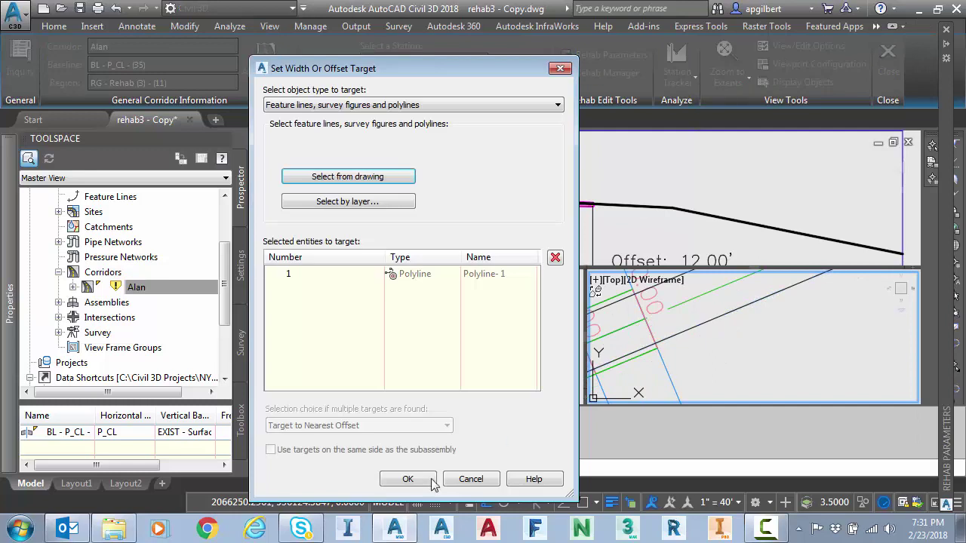
left_click(425, 482)
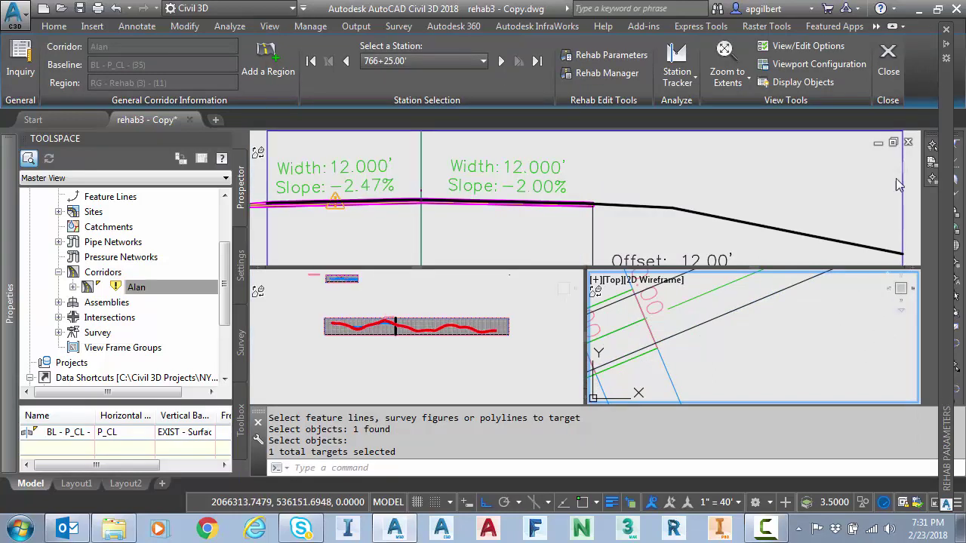
left_click(893, 69)
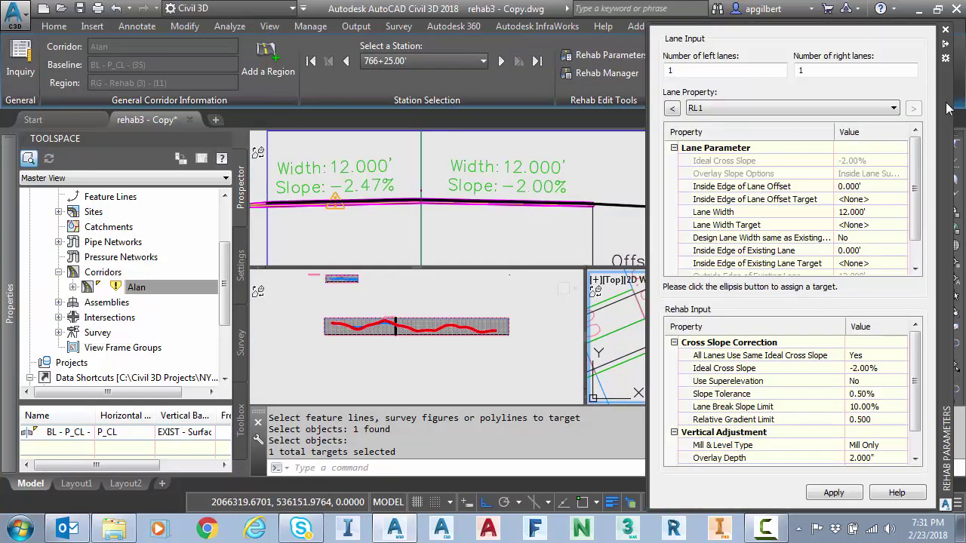
Apply the lane changes to the corridor and jump to station 766+50.00' via the cross slope report.
left_click(946, 62)
left_click(879, 174)
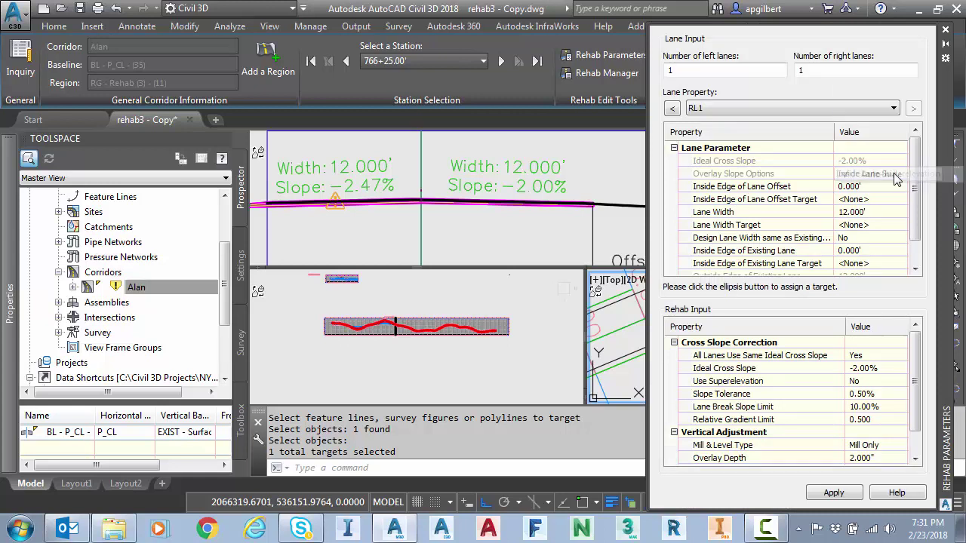
left_click(823, 494)
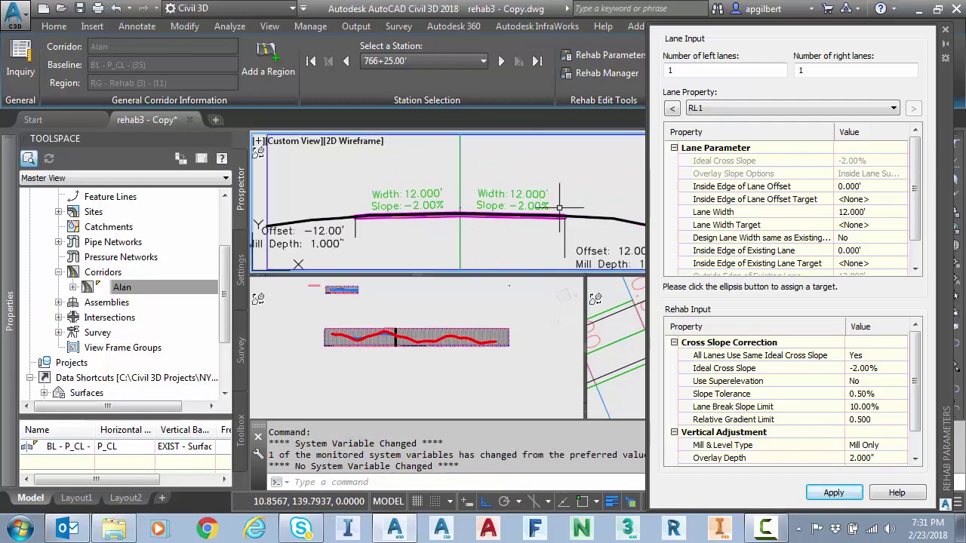
left_click(606, 73)
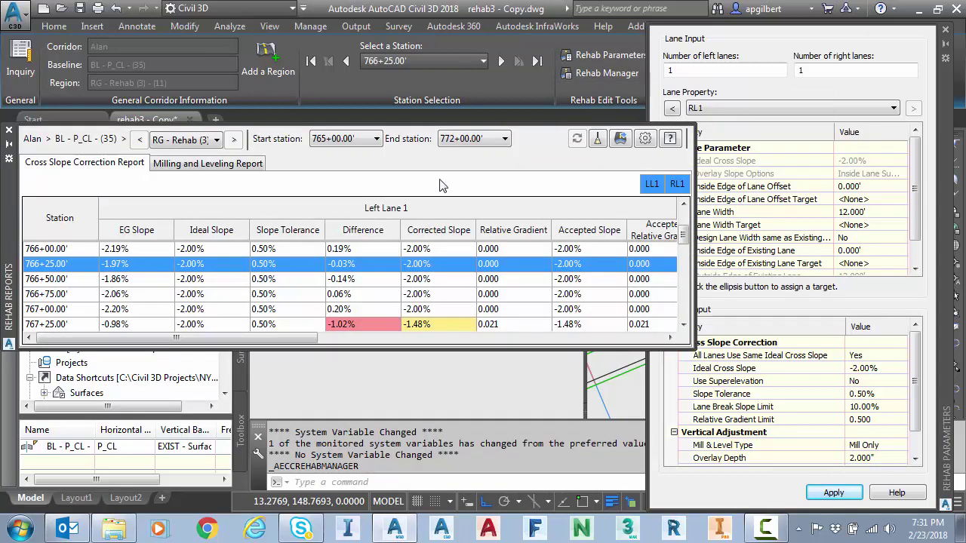
left_click(70, 280)
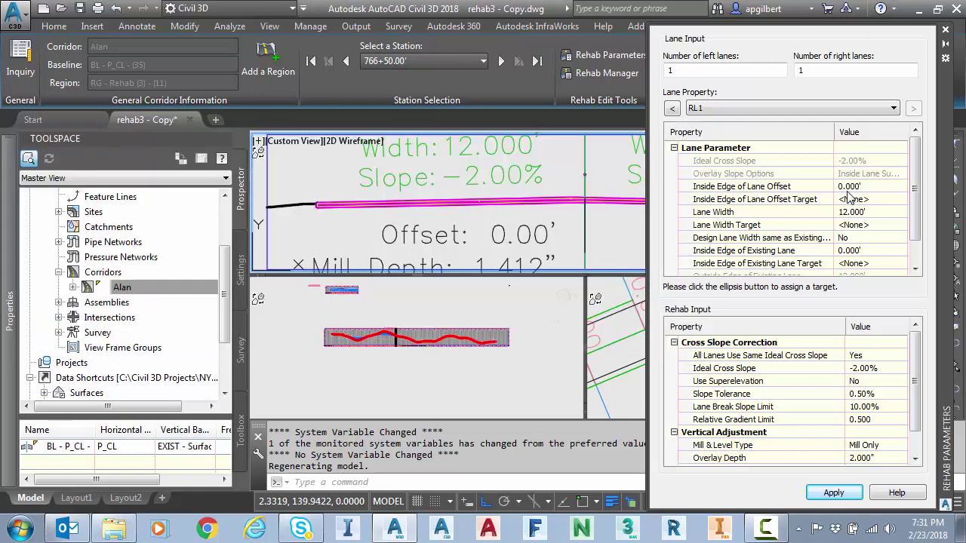
Remove the polyline from RL1's existing-lane outside edge target.
left_click_drag(916, 187, 927, 245)
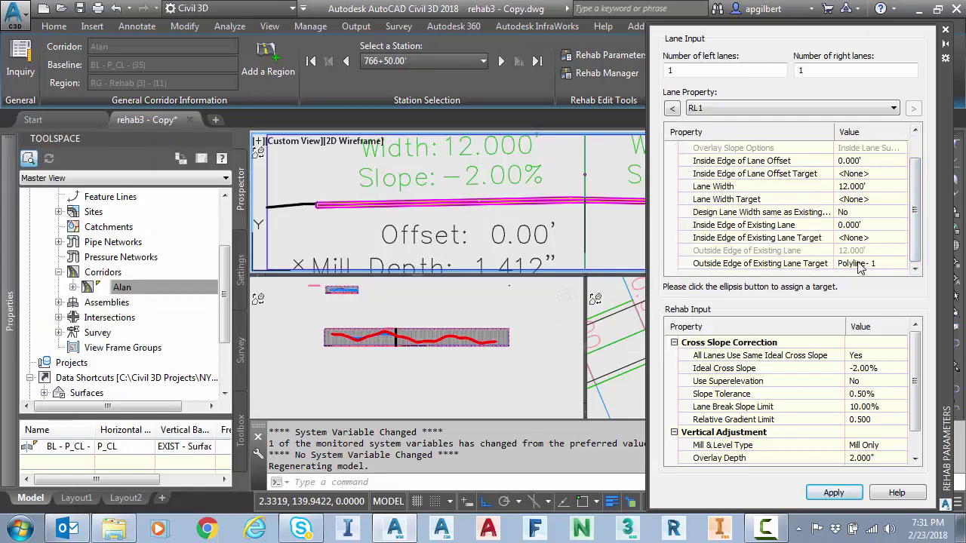
left_click(860, 263)
left_click(901, 263)
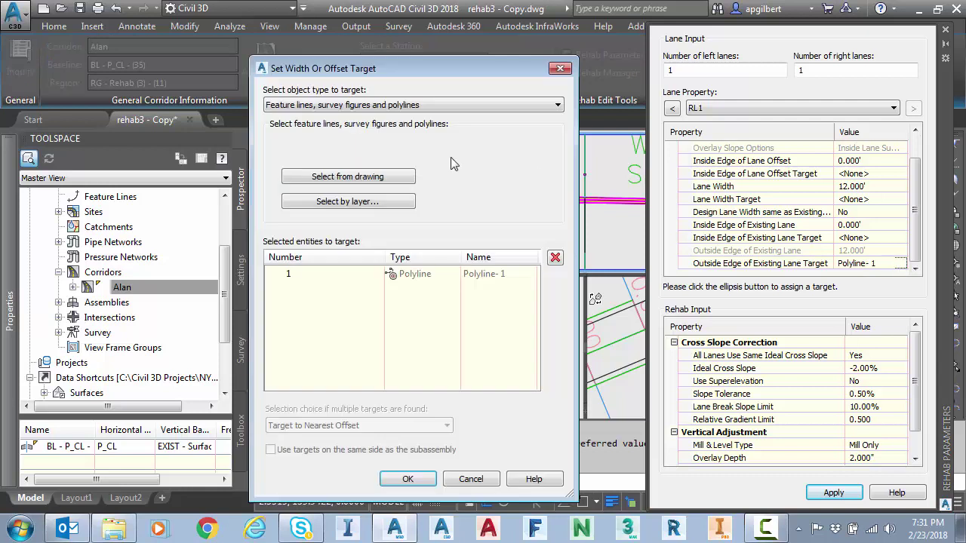
left_click(408, 277)
left_click(554, 257)
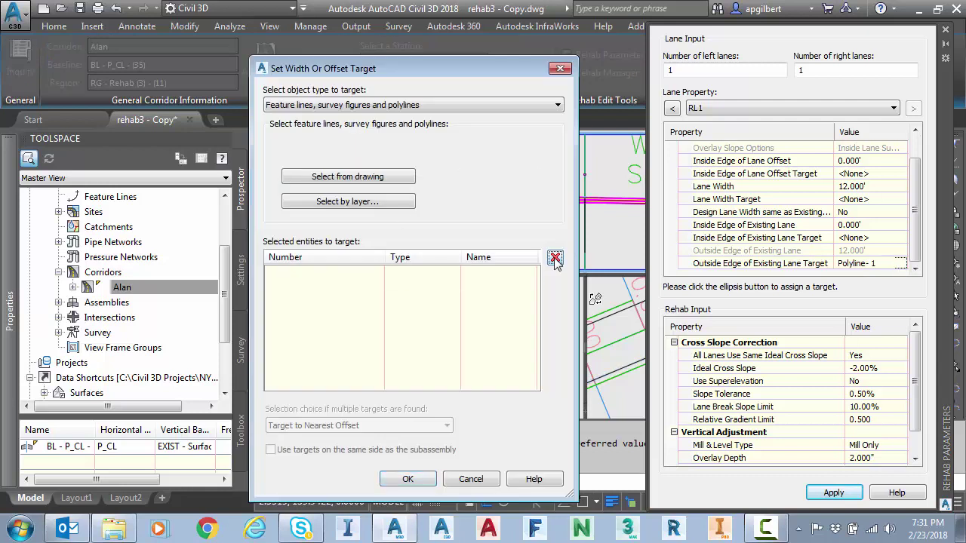
left_click(427, 478)
Set RL1's existing-lane outside edge offset to 10.000' and apply it.
scroll(879, 263, "down", 1)
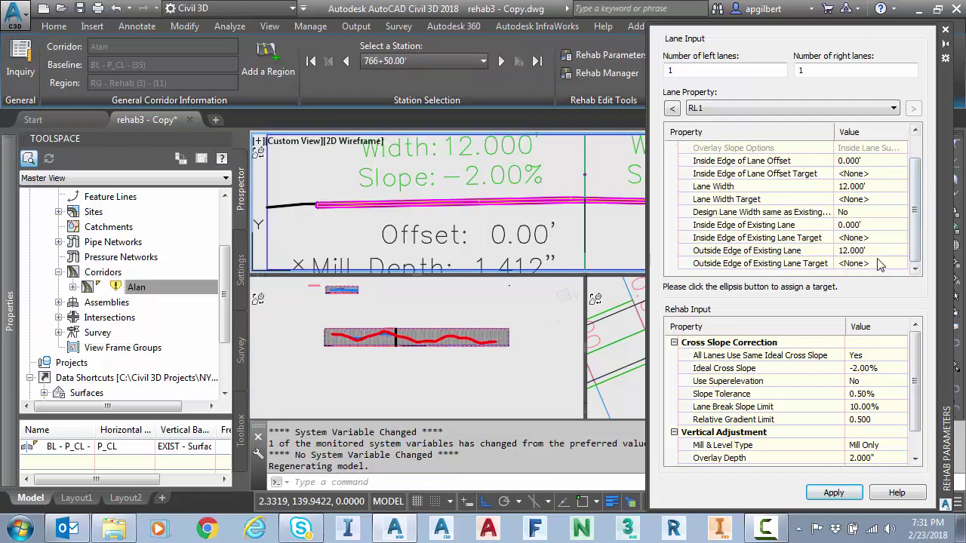
left_click(868, 251)
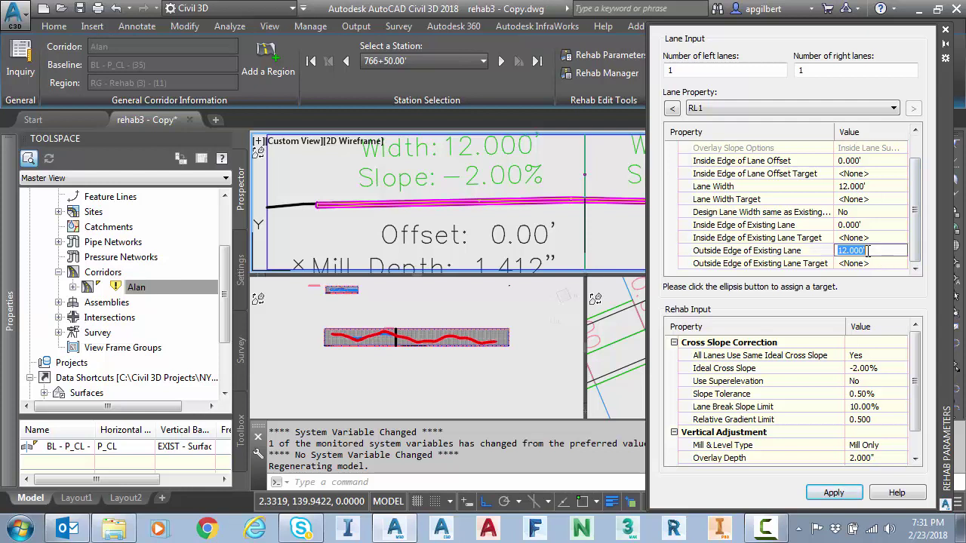
type("10")
left_click(837, 494)
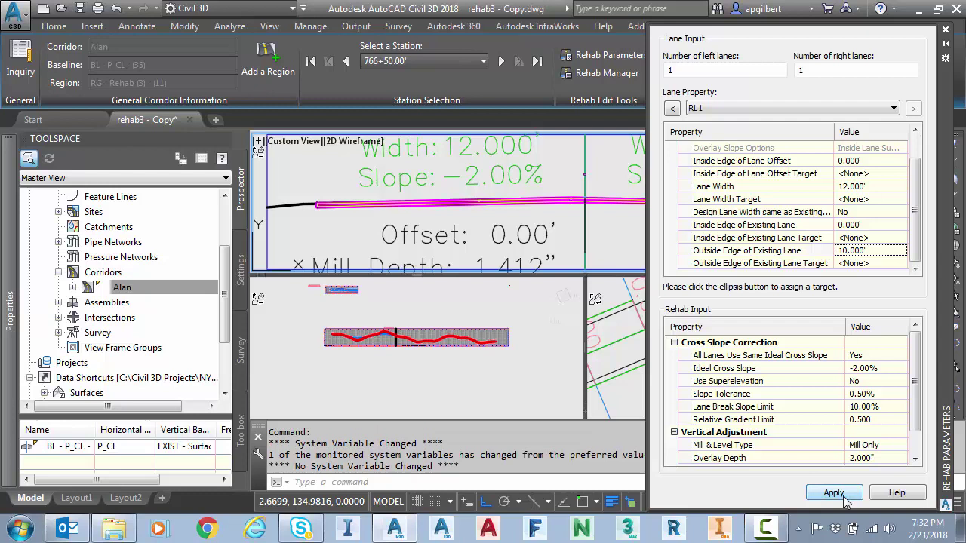